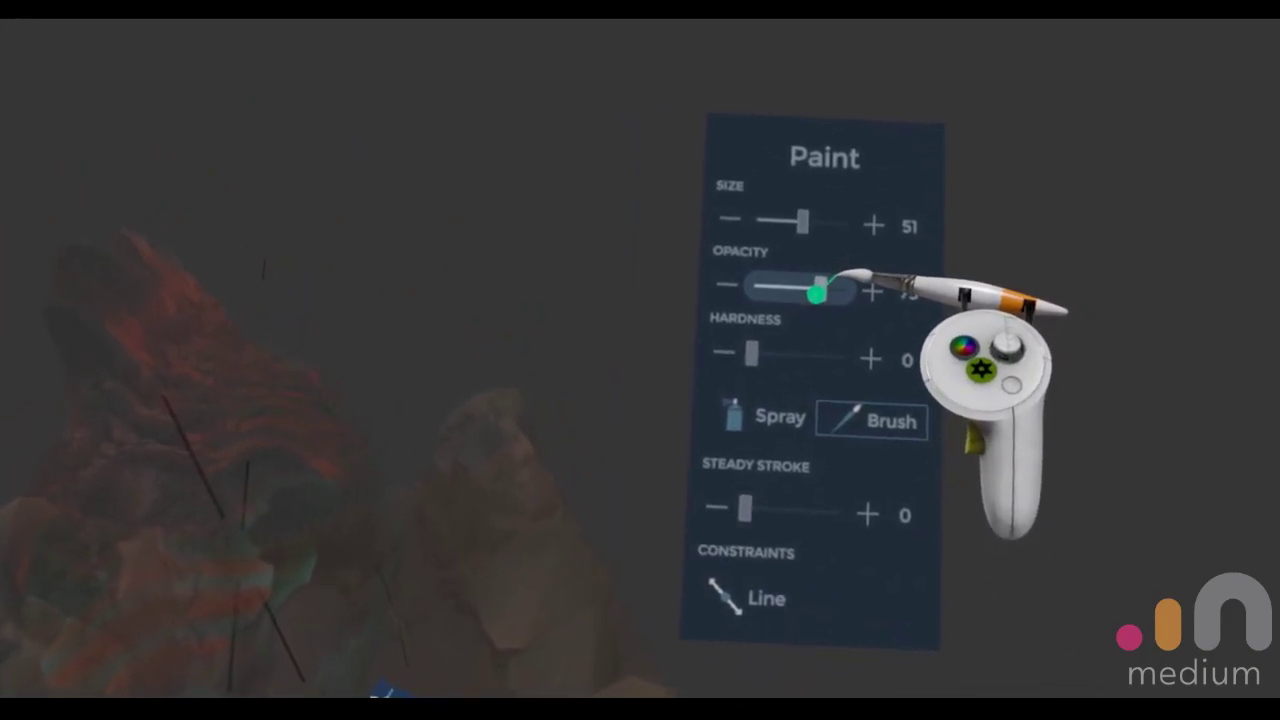
Lower paint opacity to 40 and pick a dark dusty brown (RGB 75, 68, 60)
{"action": "left_click_drag", "start_coordinate": [816, 293], "coordinate": [805, 266]}
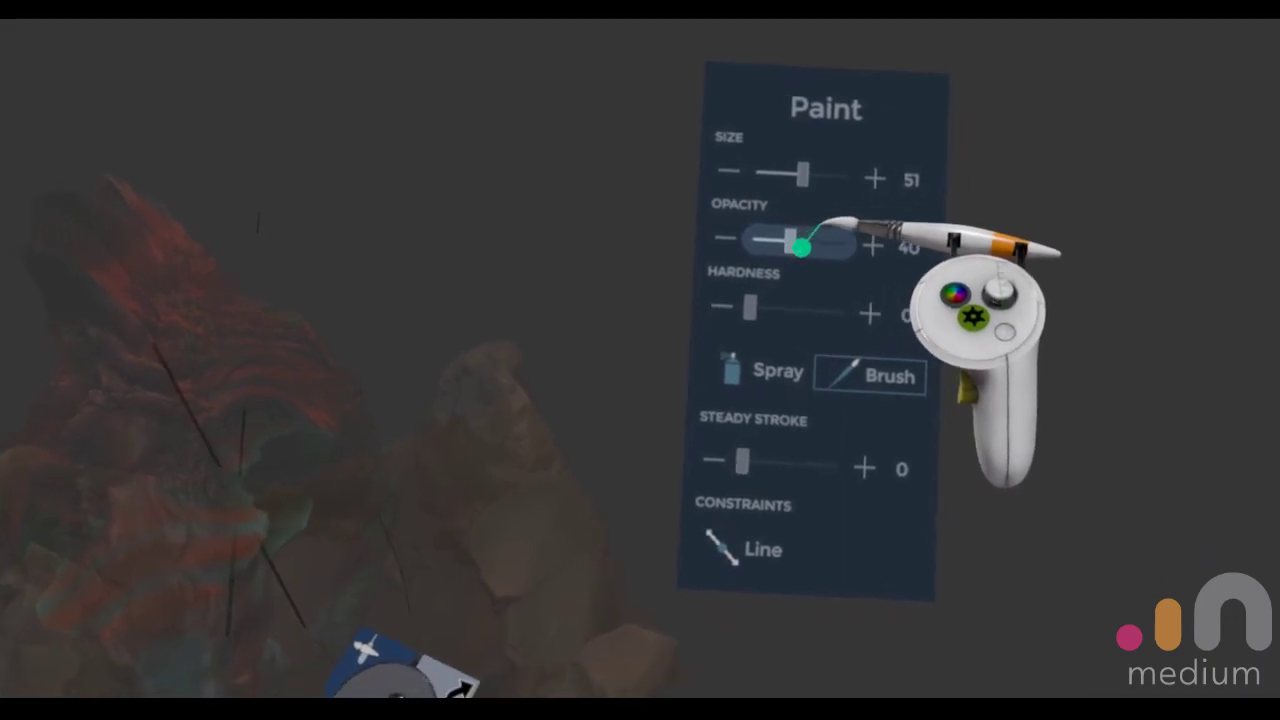
{"action": "left_click_drag", "start_coordinate": [793, 241], "coordinate": [808, 234]}
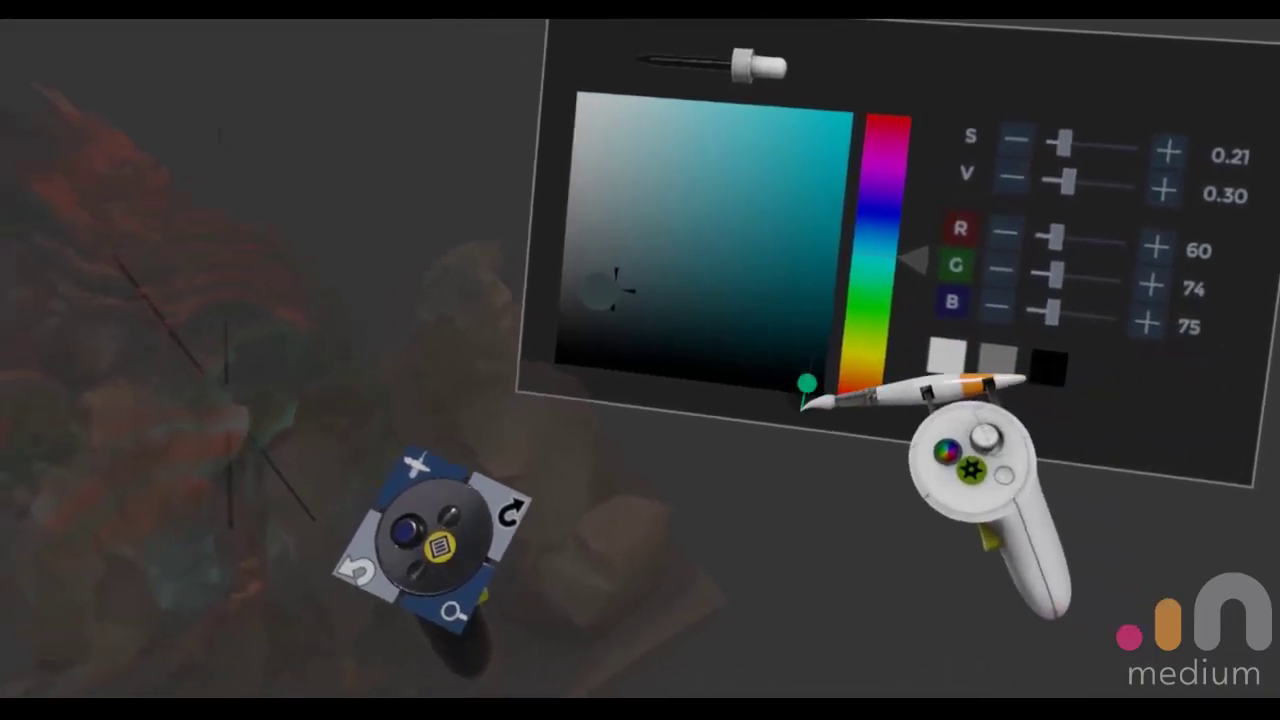
{"action": "left_click", "coordinate": [829, 368]}
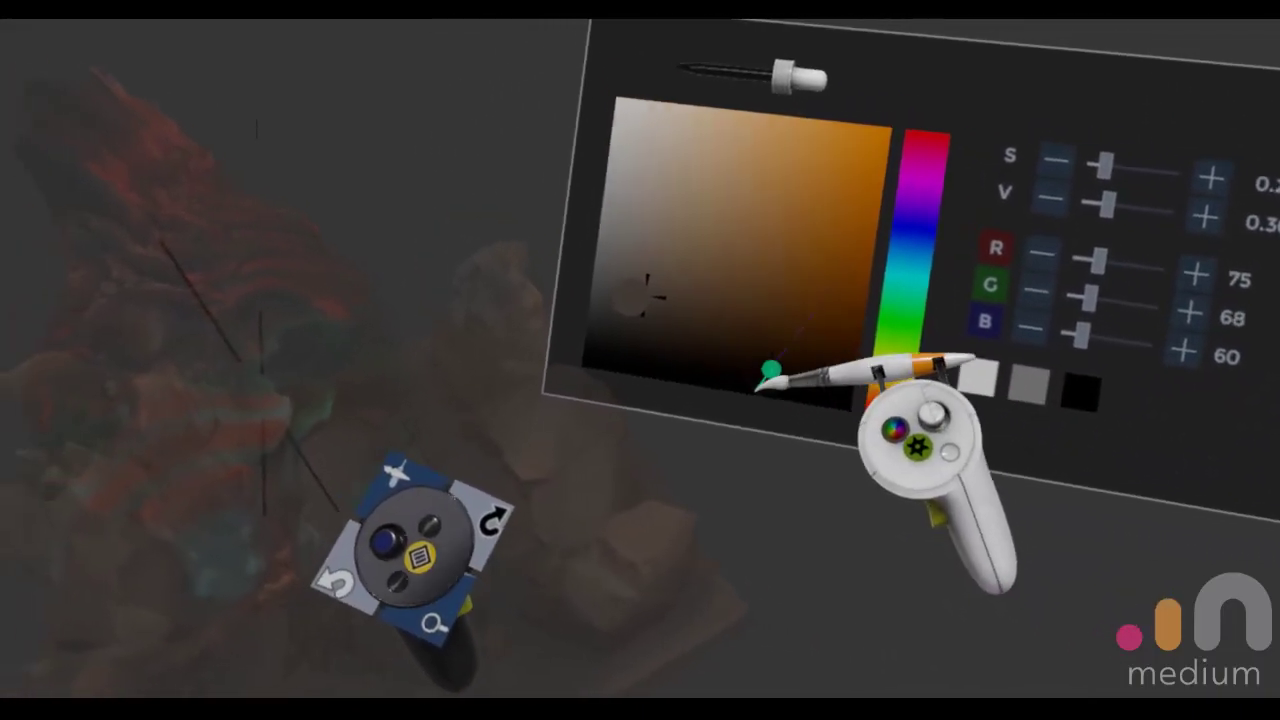
{"action": "left_click", "coordinate": [948, 590]}
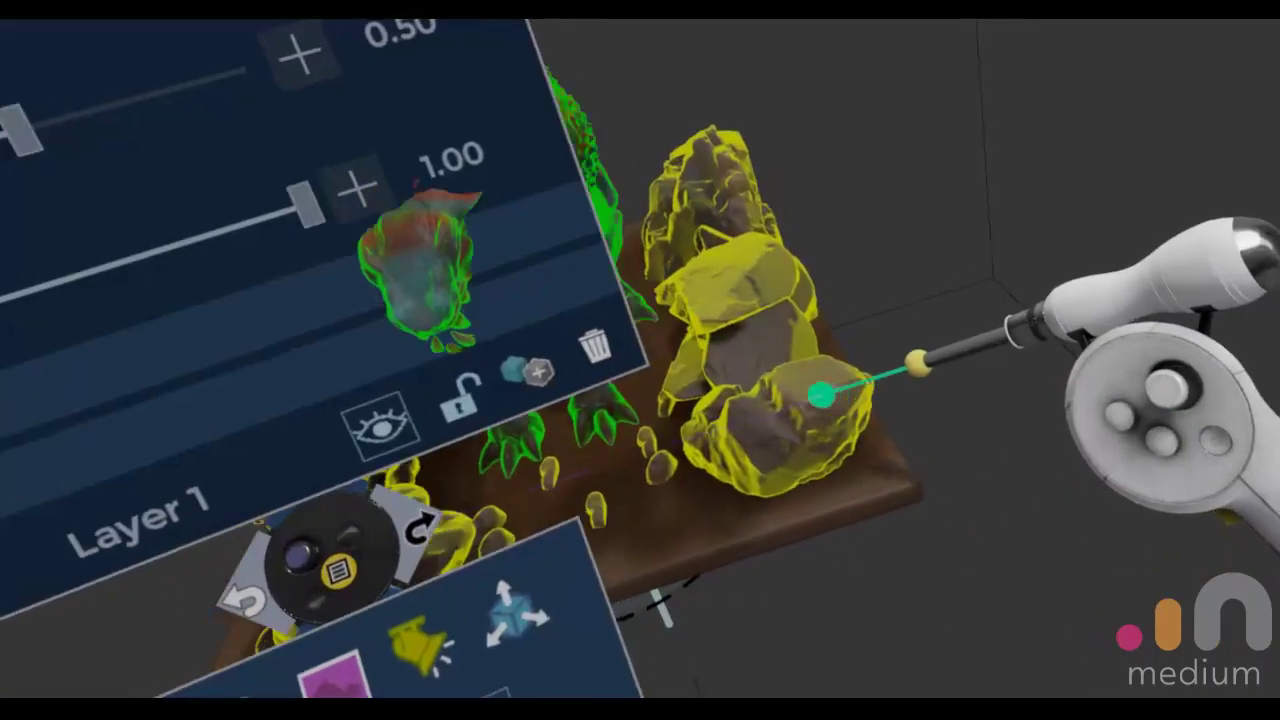